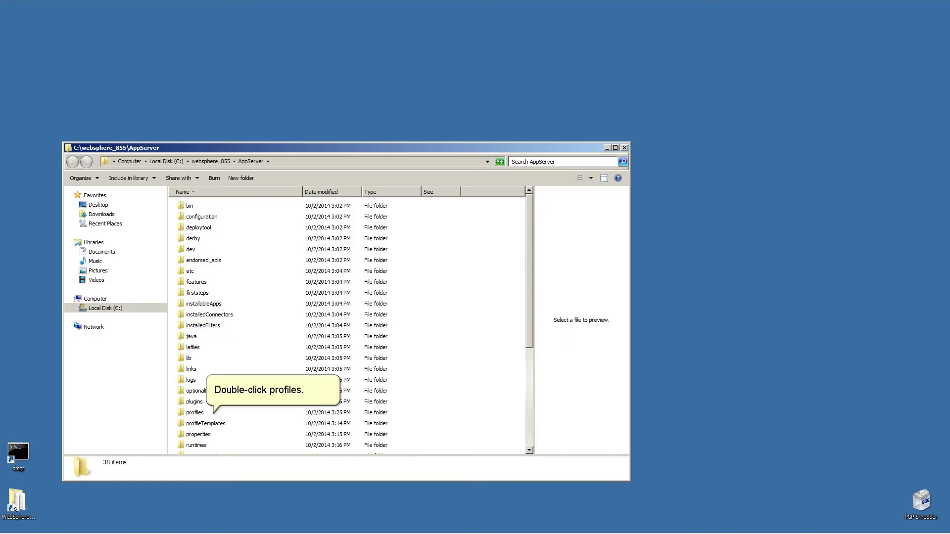
Drill down through profiles, Dmgr01, config and cells into the IBMCell01 folder.
click(195, 413)
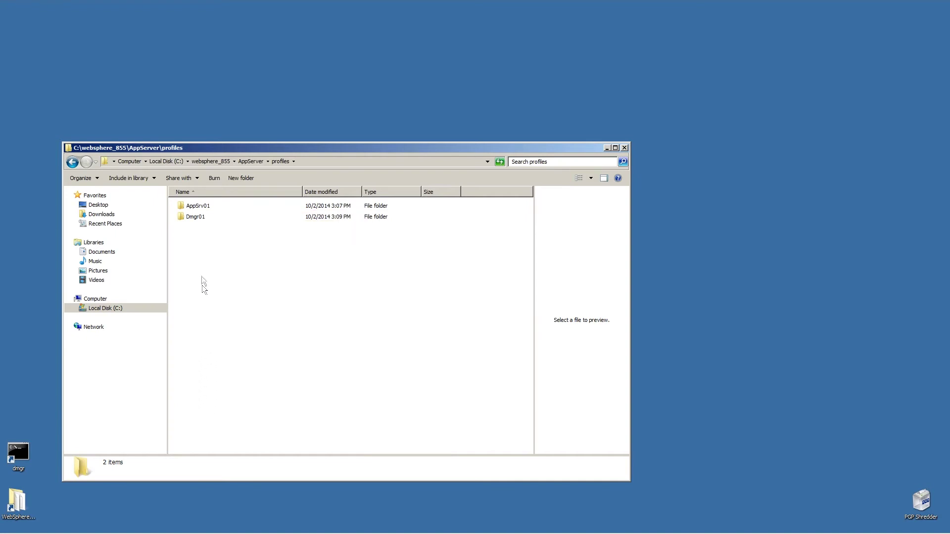
click(198, 217)
double_click(198, 216)
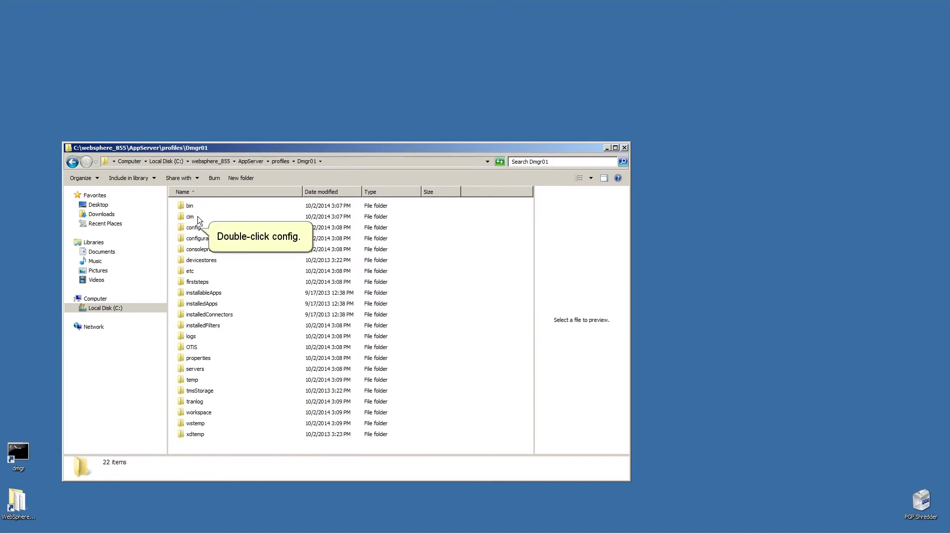
click(199, 228)
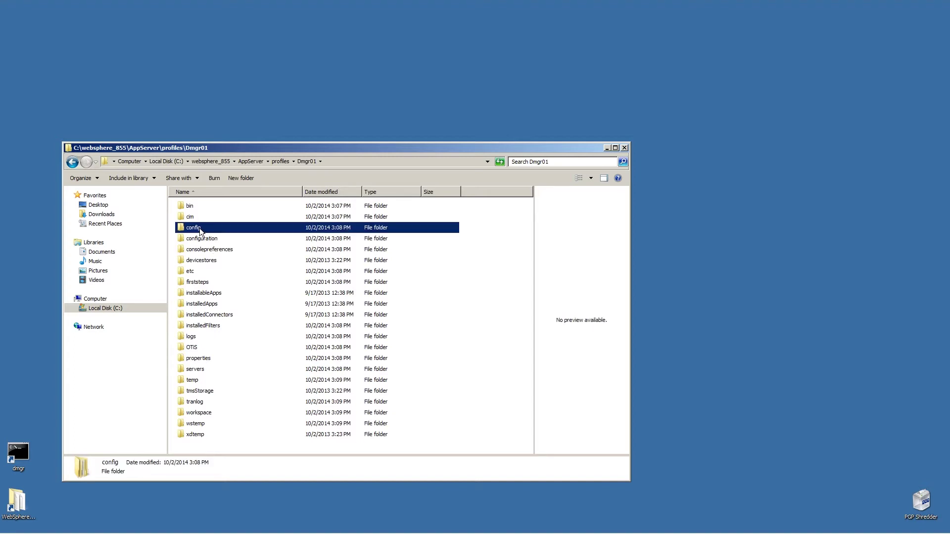
double_click(200, 228)
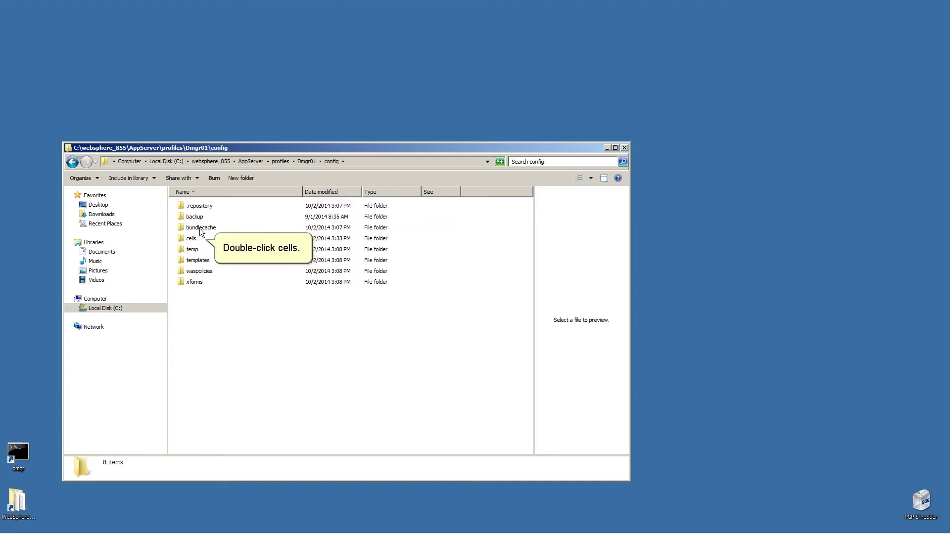
click(192, 238)
double_click(195, 238)
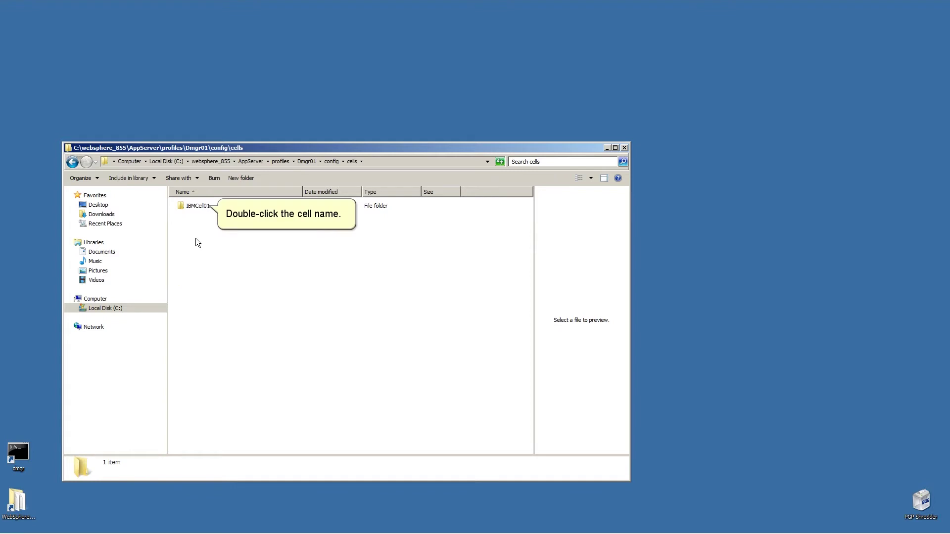
click(201, 206)
double_click(201, 206)
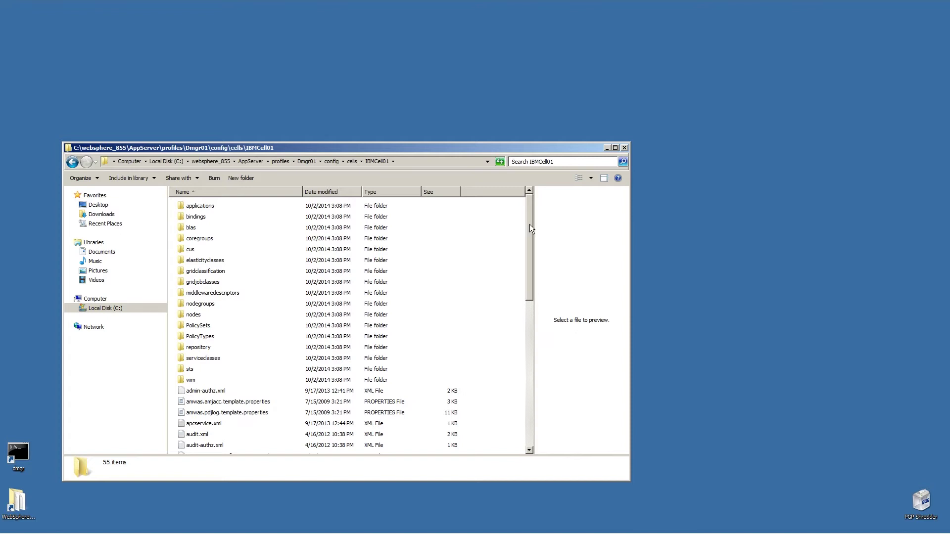
drag(529, 224, 532, 391)
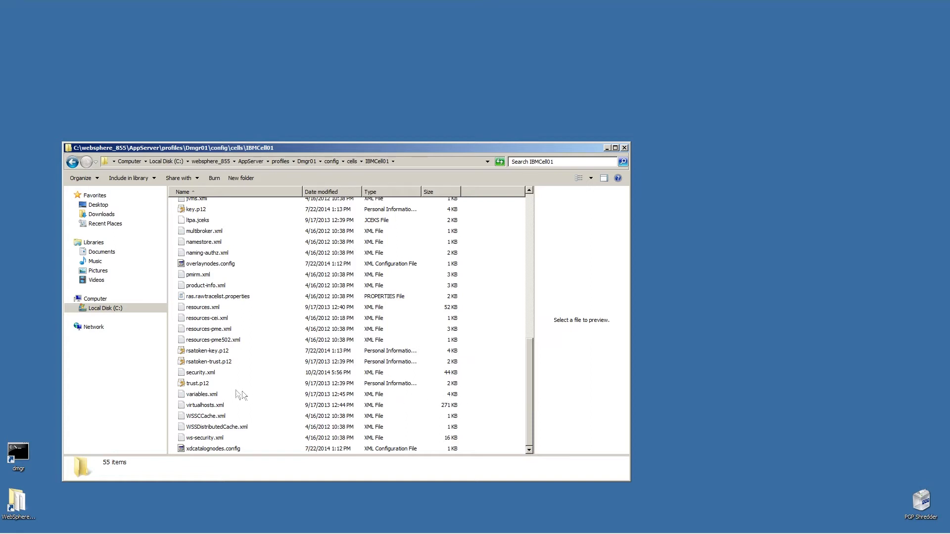
Select security.xml to preview its XML and bring up its context menu.
click(200, 372)
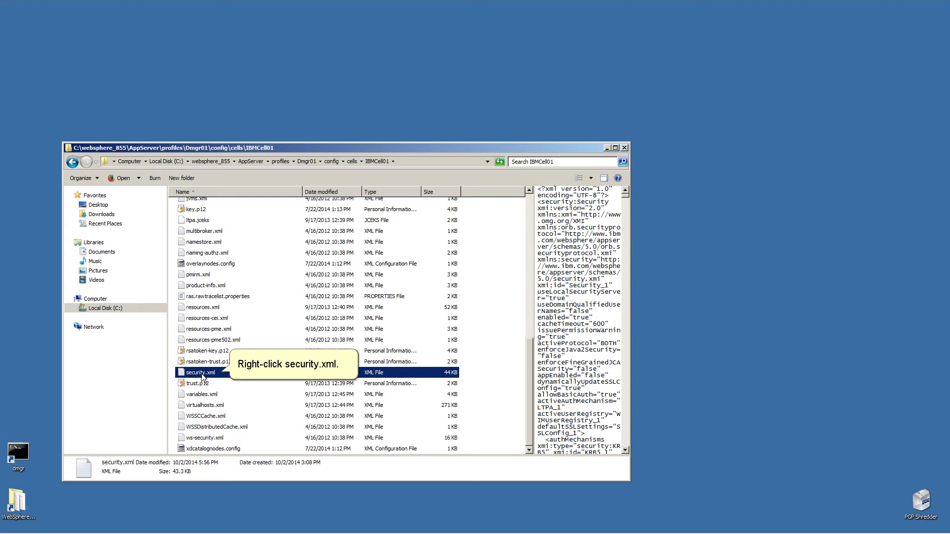
right_click(192, 376)
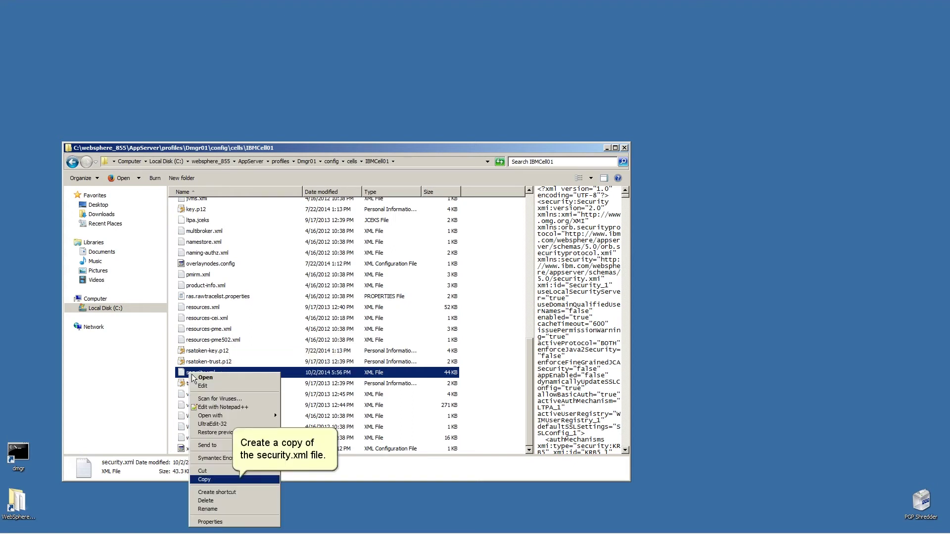
Copy security.xml and paste a backup copy onto the desktop.
click(225, 477)
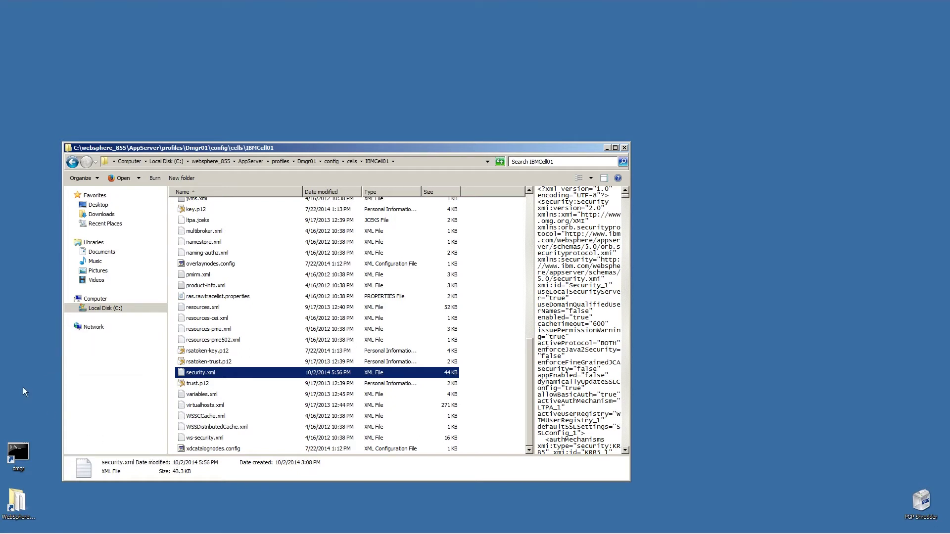
right_click(15, 375)
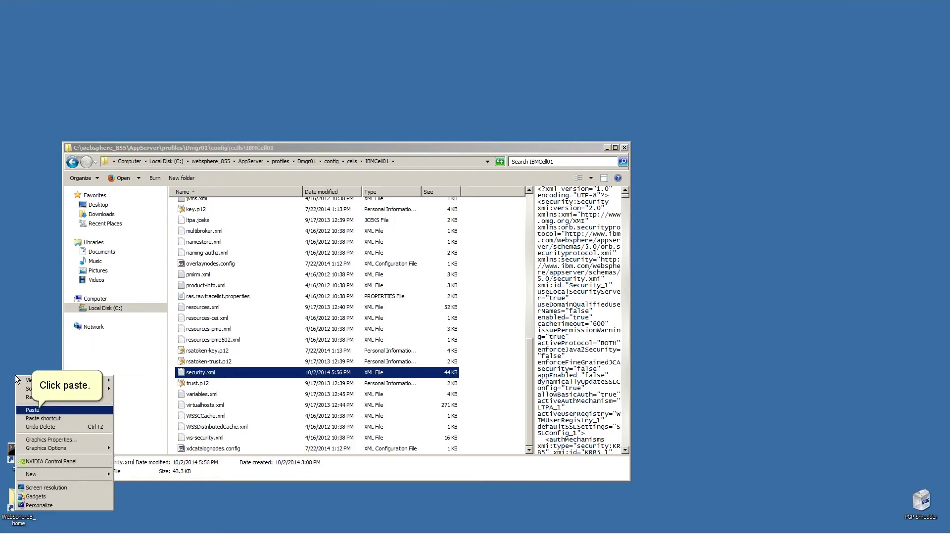
click(32, 410)
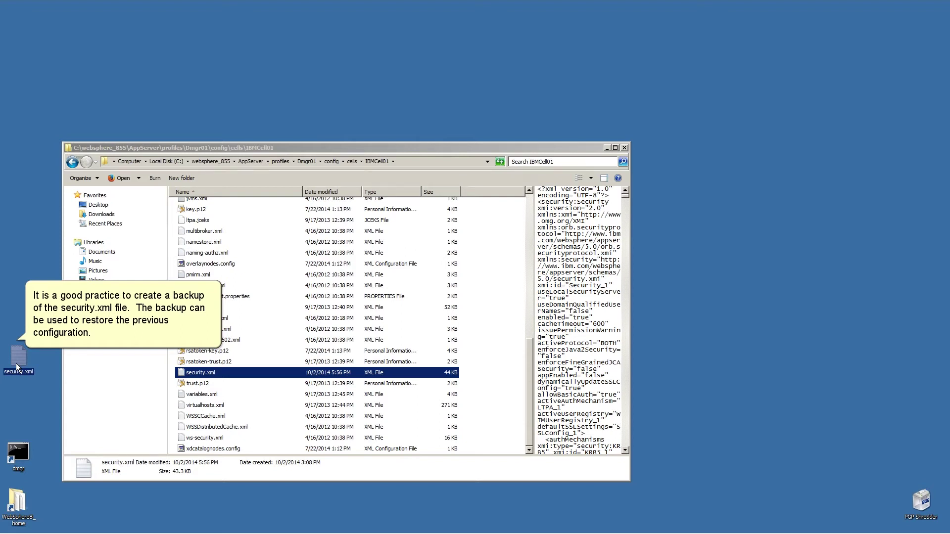
Open the original security.xml from the IBMCell01 folder in Notepad.
click(210, 374)
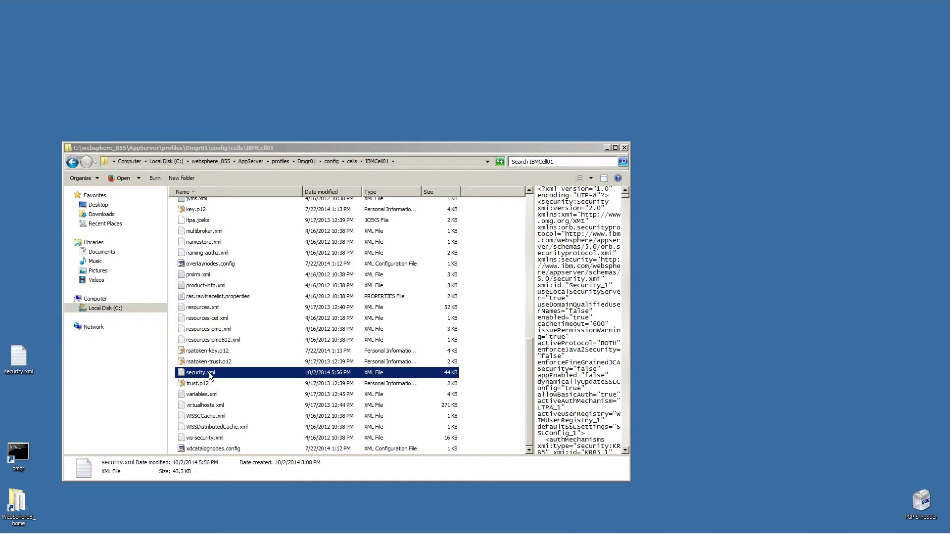
right_click(209, 375)
mouse_move(231, 415)
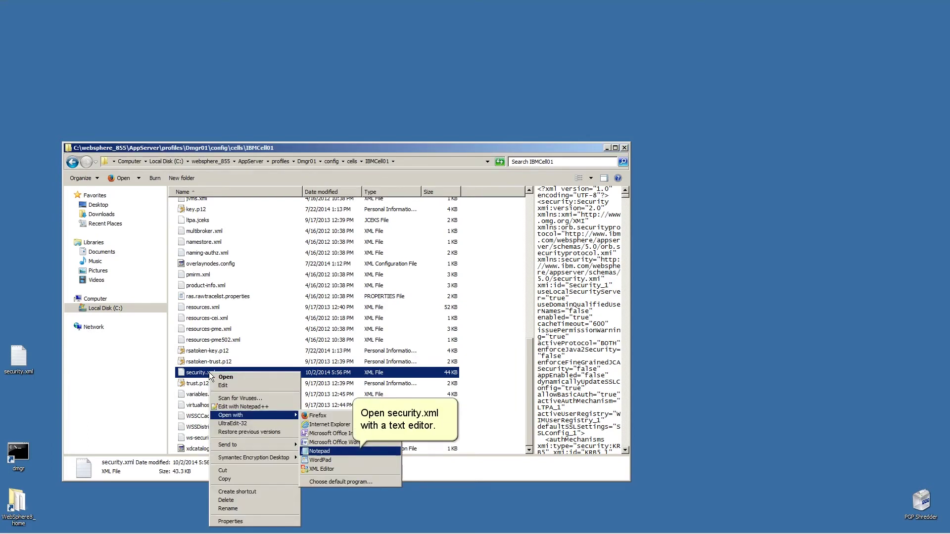
click(319, 451)
text(abled)
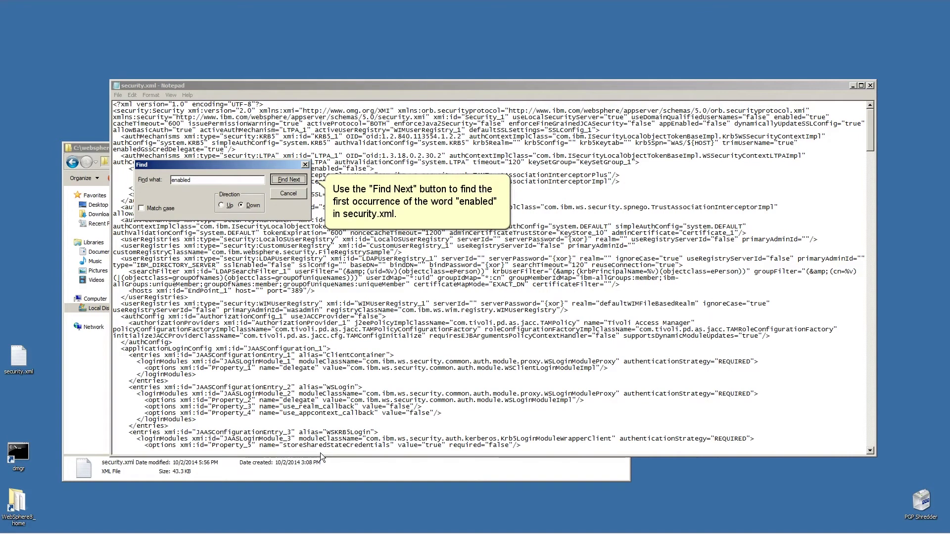
Find the first 'enabled' attribute in security.xml and select its true value.
click(287, 181)
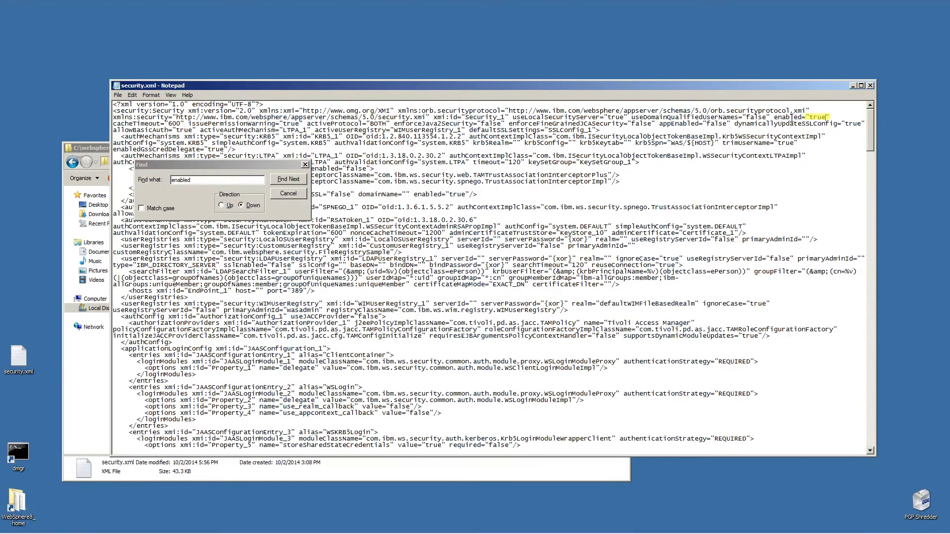
double_click(817, 117)
text(false)
Close security.xml, saving the changes at the prompt.
click(872, 86)
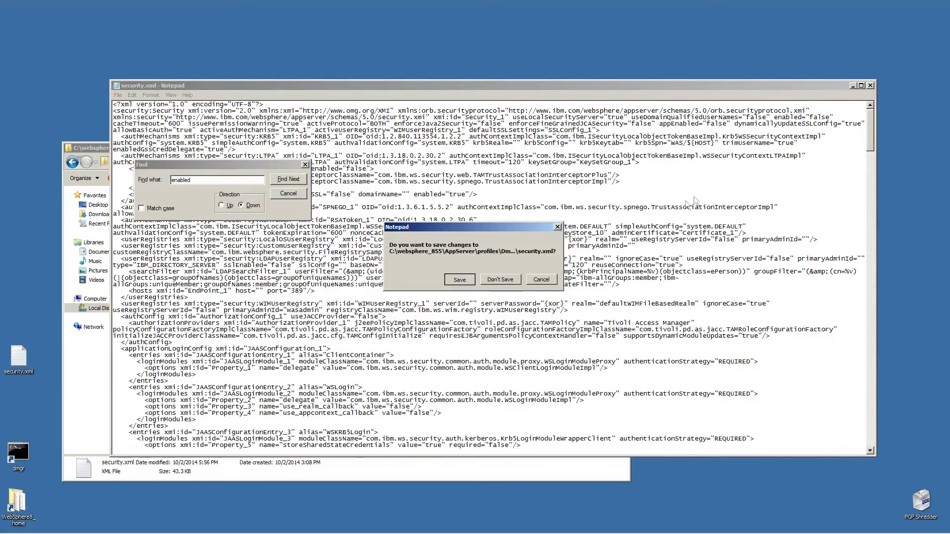
click(459, 281)
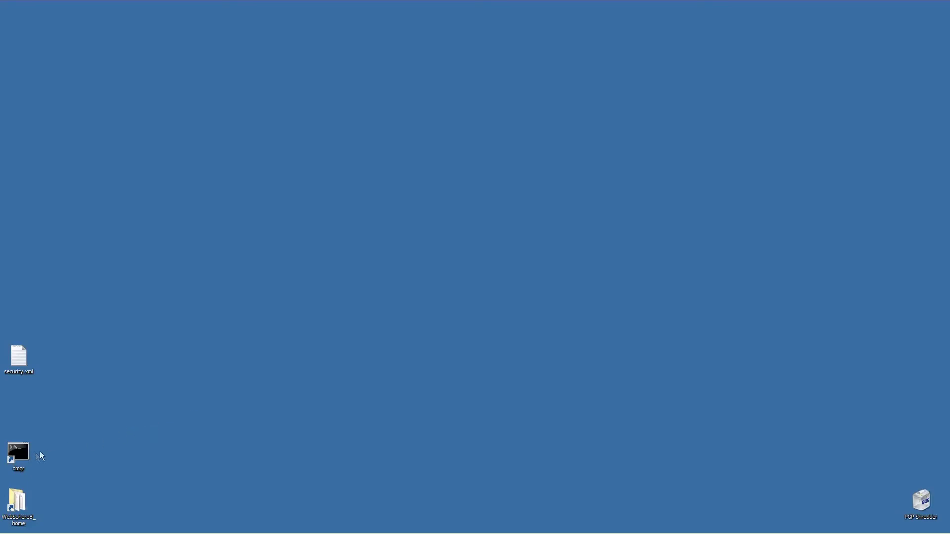
Open the dmgr command prompt and run startManager.bat.
double_click(13, 459)
text(startManager.bat)
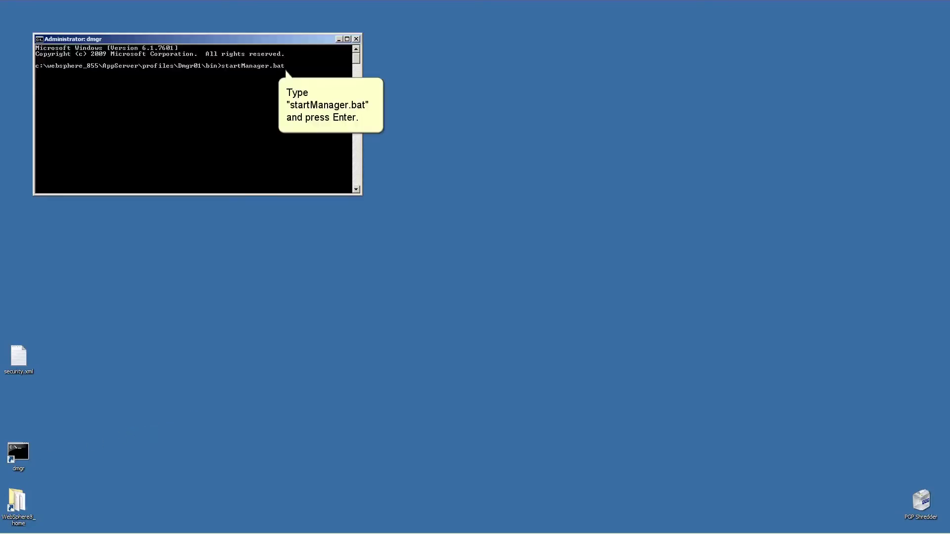
key(Return)
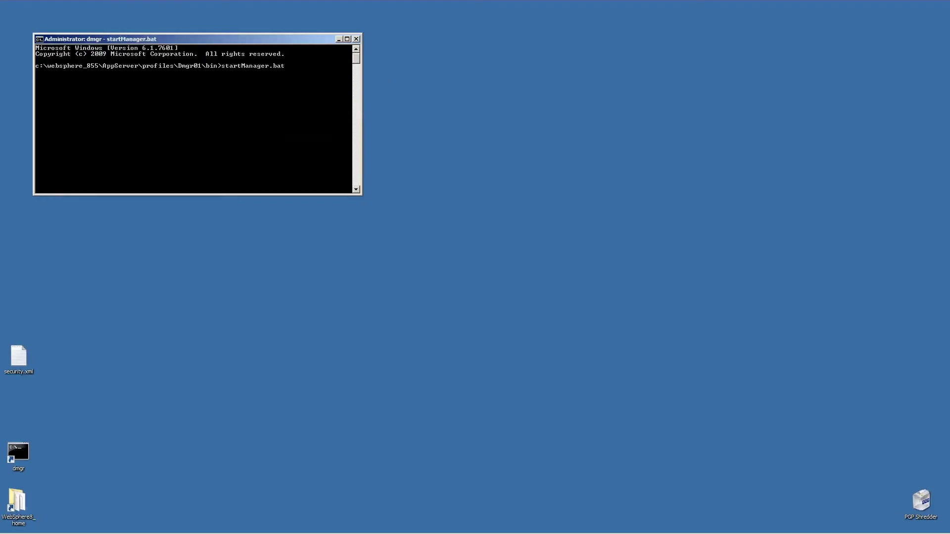